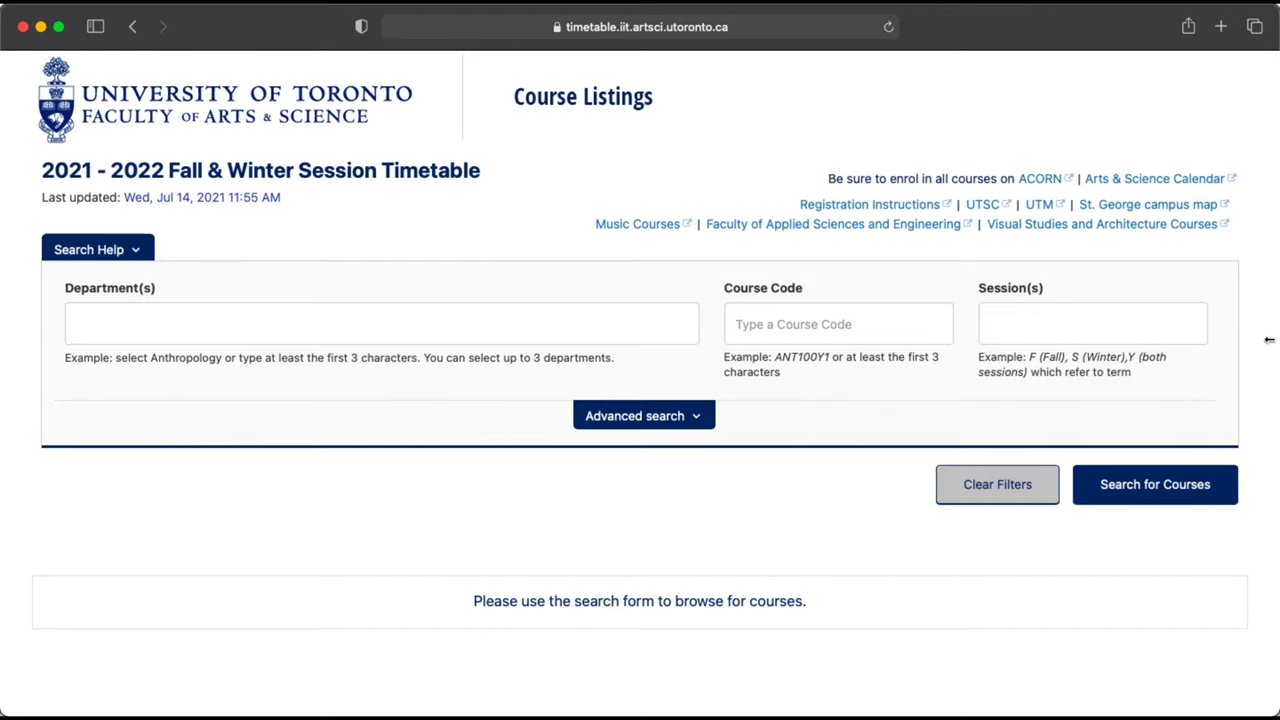
Step: Search the course listings for the course code chm151 and look over the enrolment and delivery legends
text(chm151)
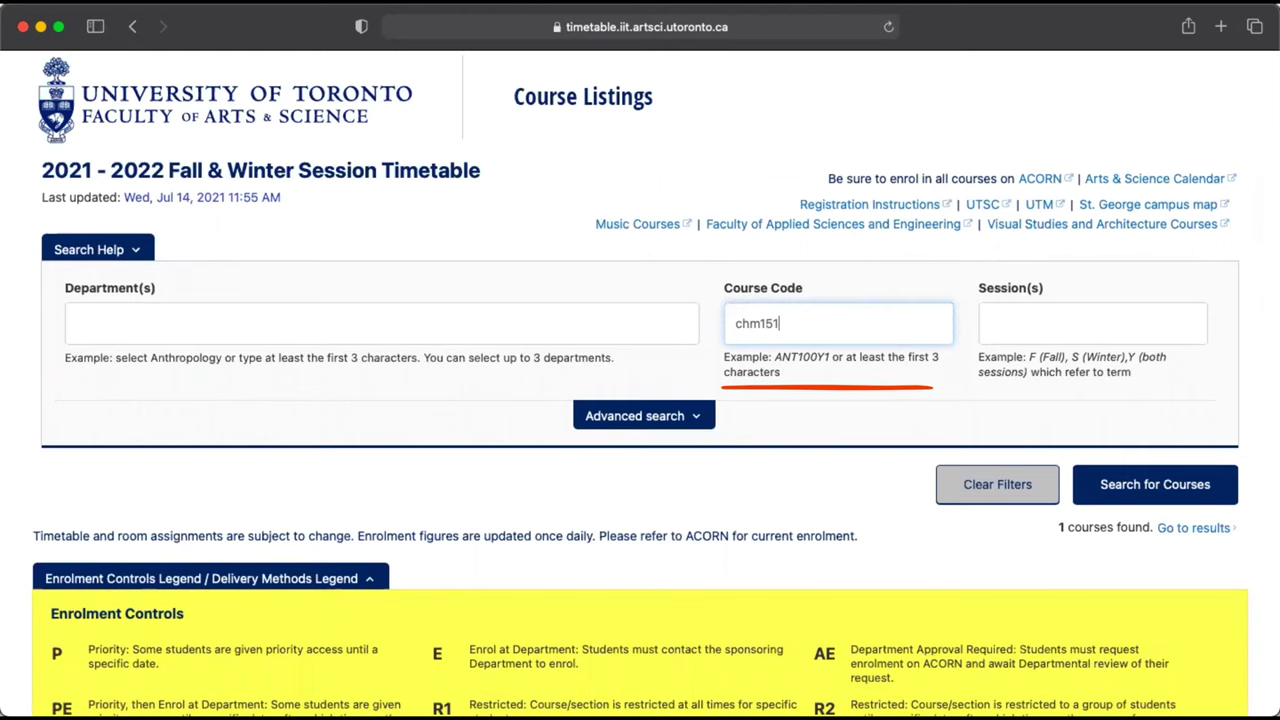
scroll(640, 400, down, 15)
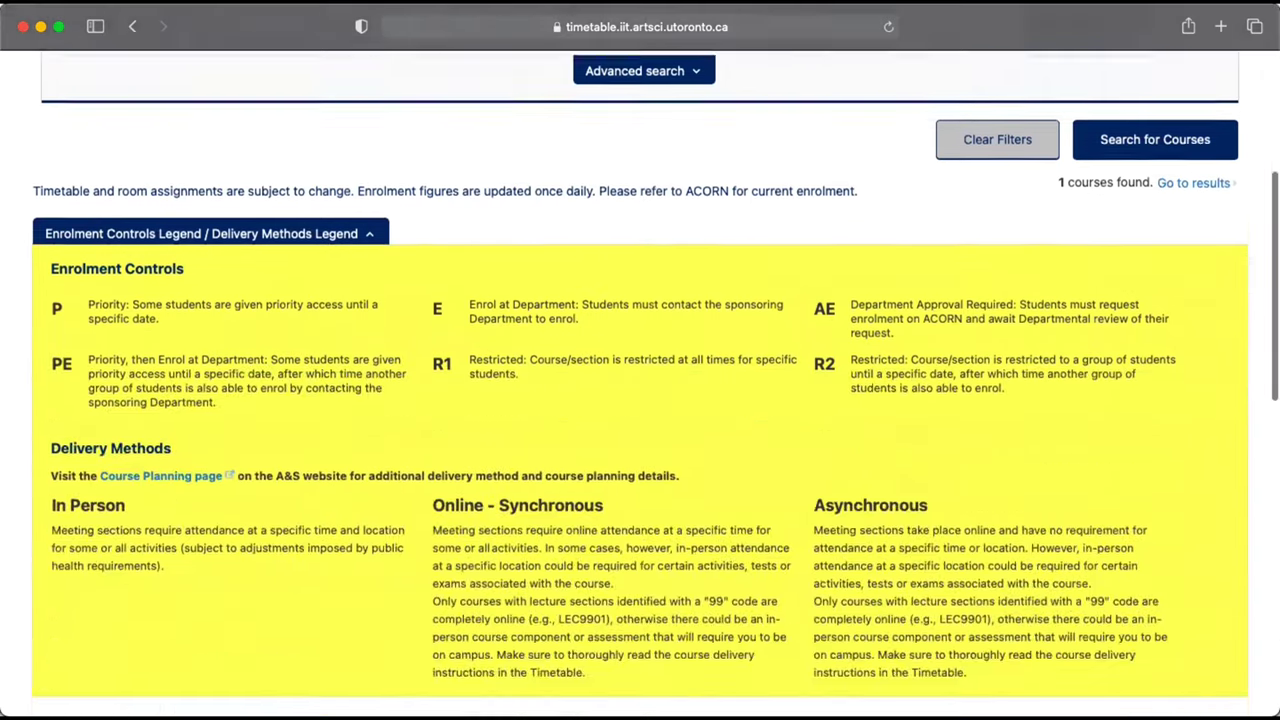
scroll(640, 400, up, 5)
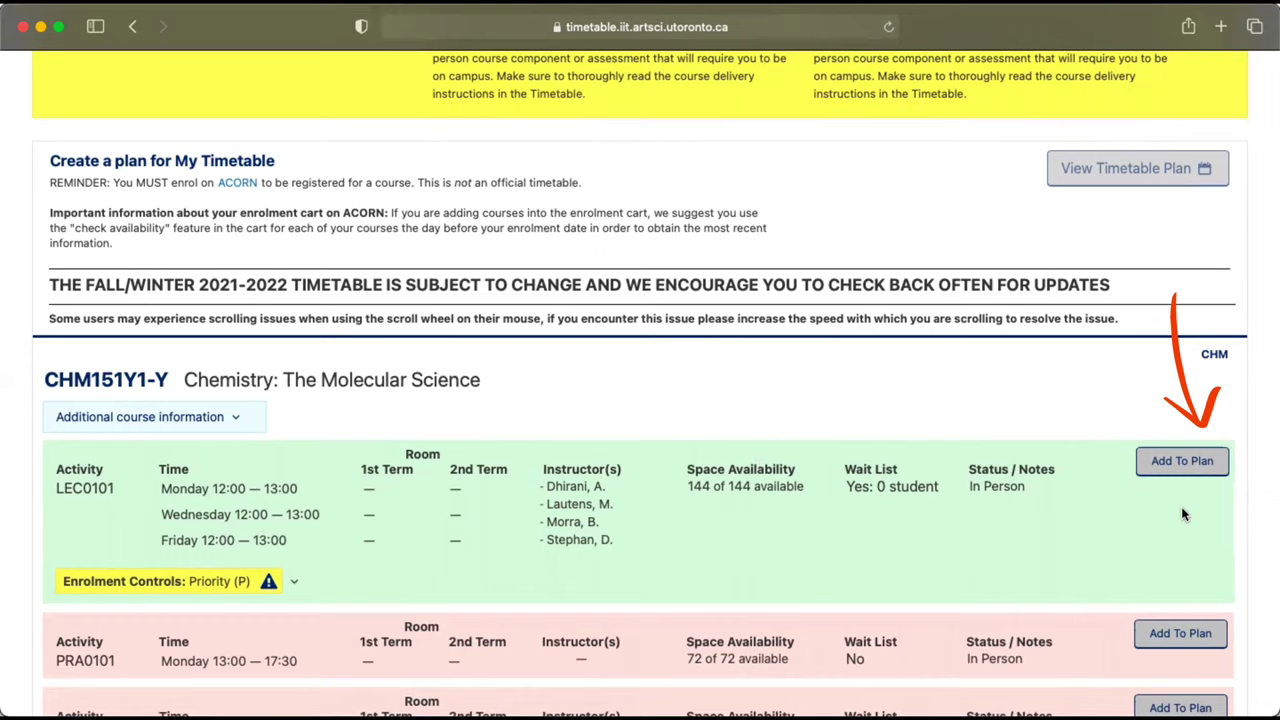
Step: Add the CHM151Y1-Y lecture LEC0101, practical PRA0101 and tutorial TUT0101 to the timetable plan
click(1178, 465)
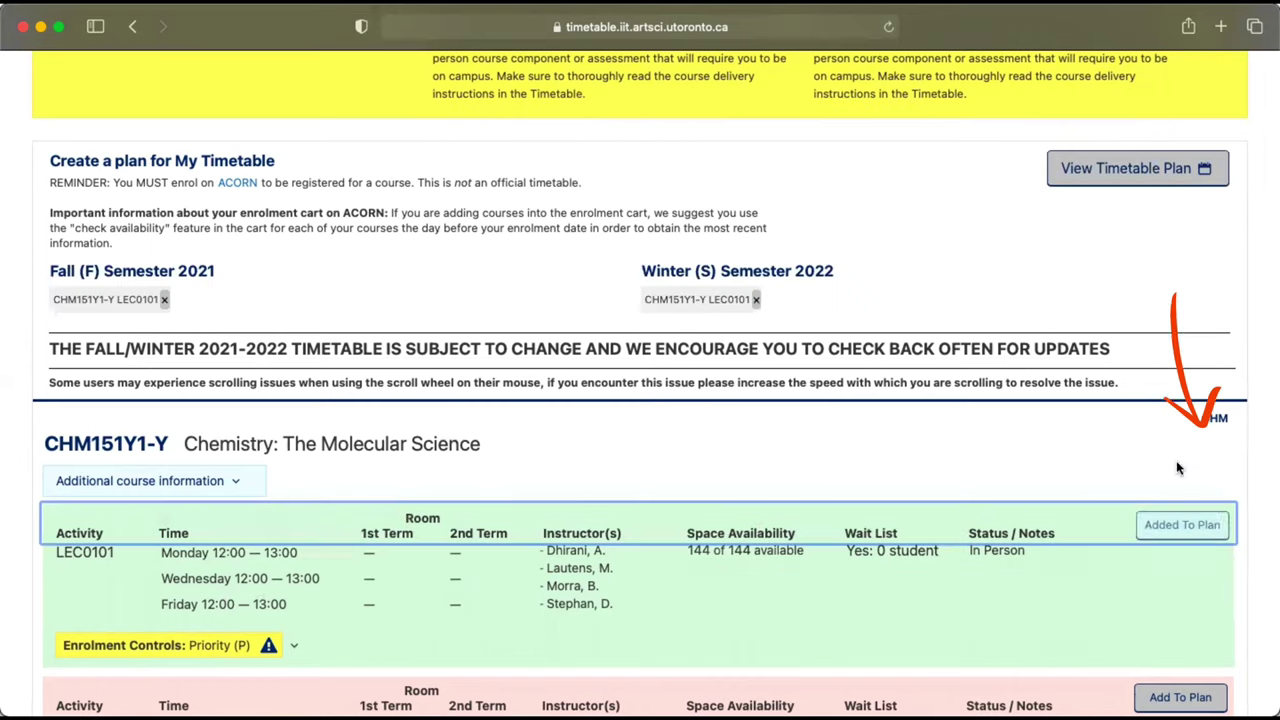
scroll(940, 525, up, 1)
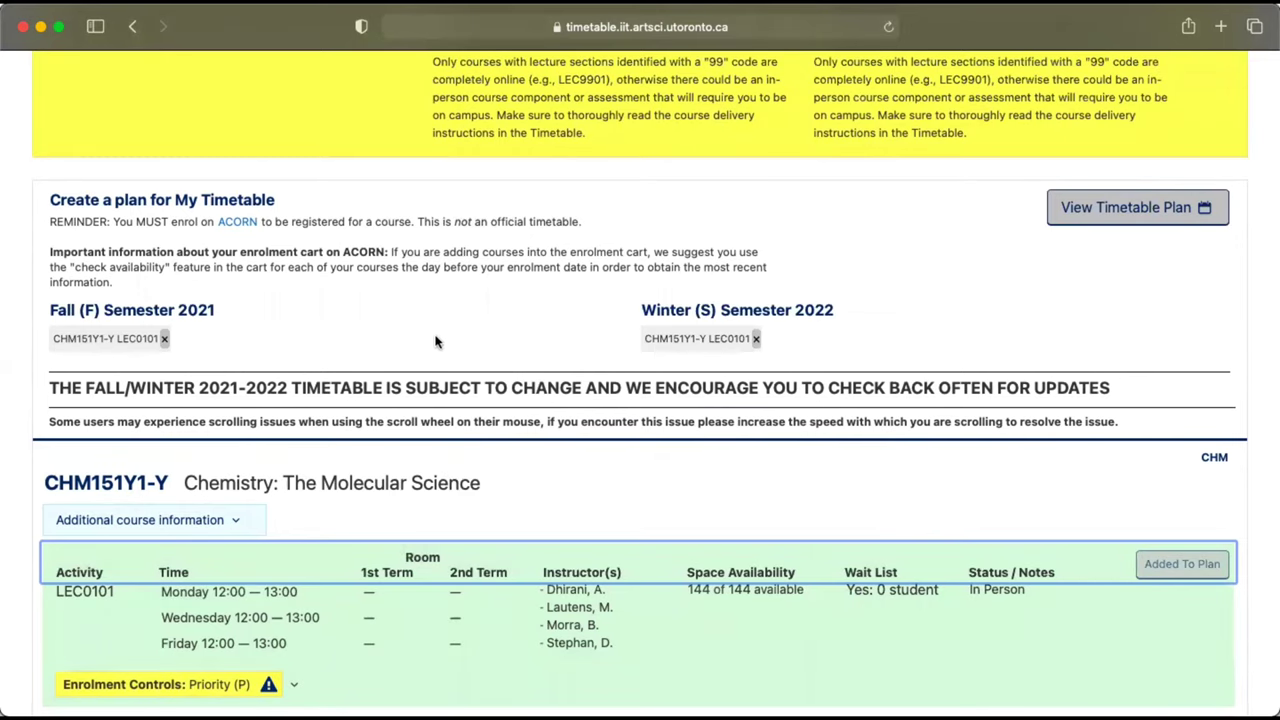
scroll(907, 402, down, 3)
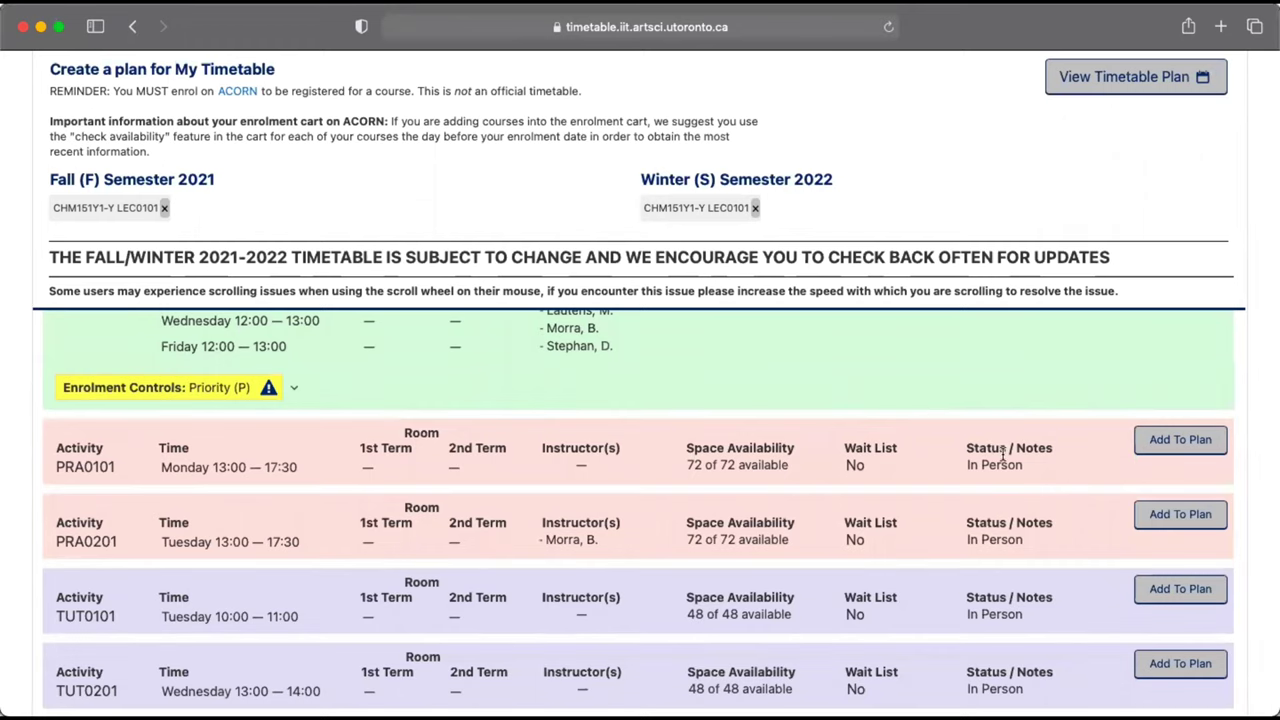
click(1180, 440)
click(1180, 589)
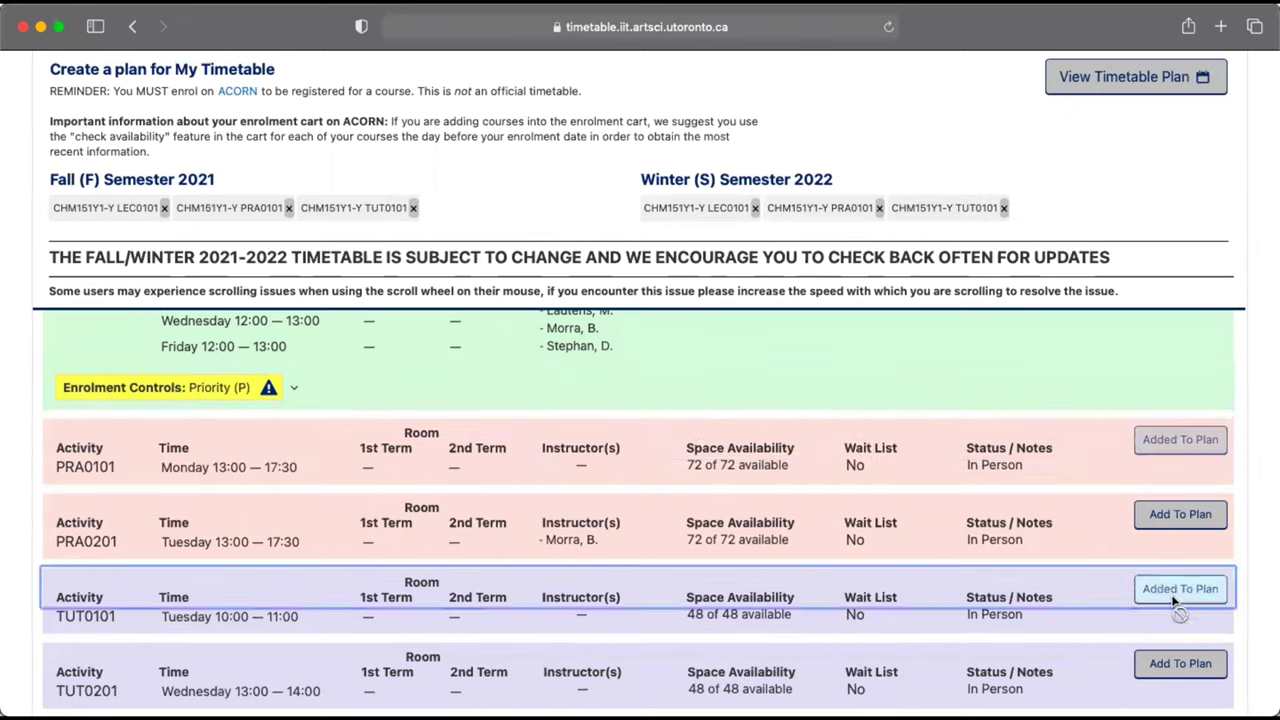
Step: Compare the BIO120H1-F lecture sections and add the Monday 10:00–11:00 lecture LEC0101 to the timetable plan
scroll(748, 474, up, 5)
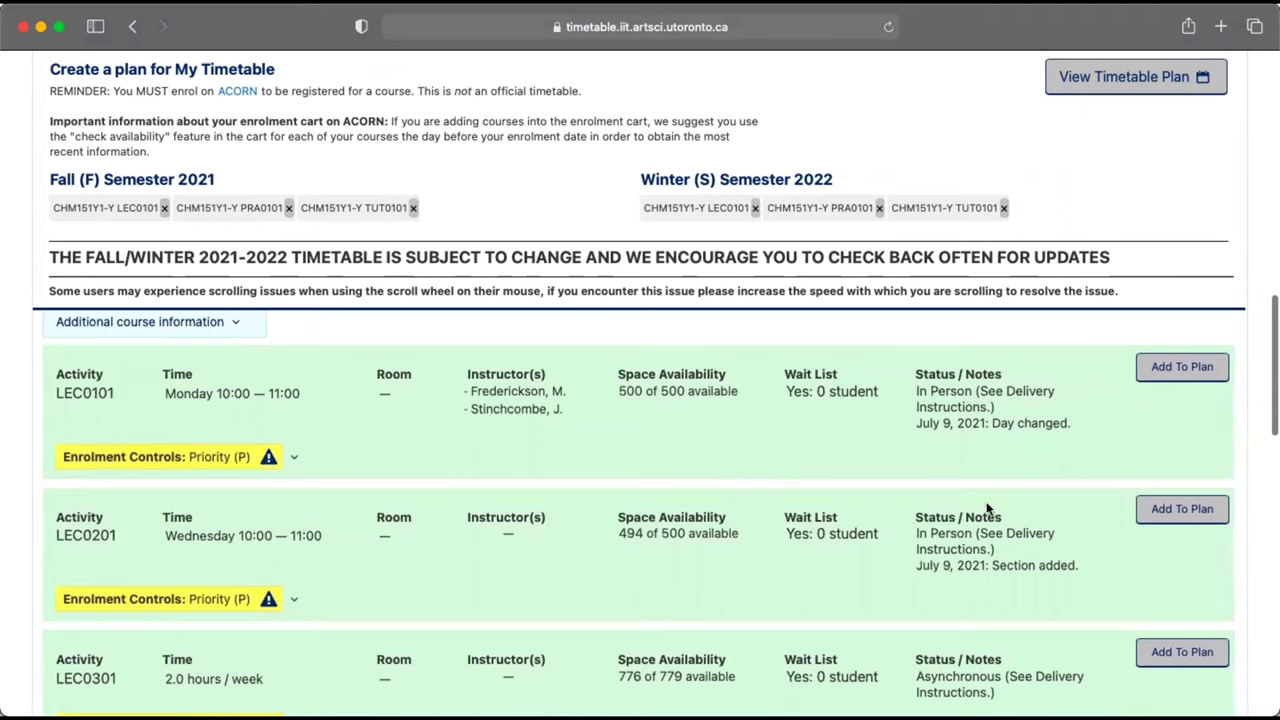
scroll(985, 531, down, 2)
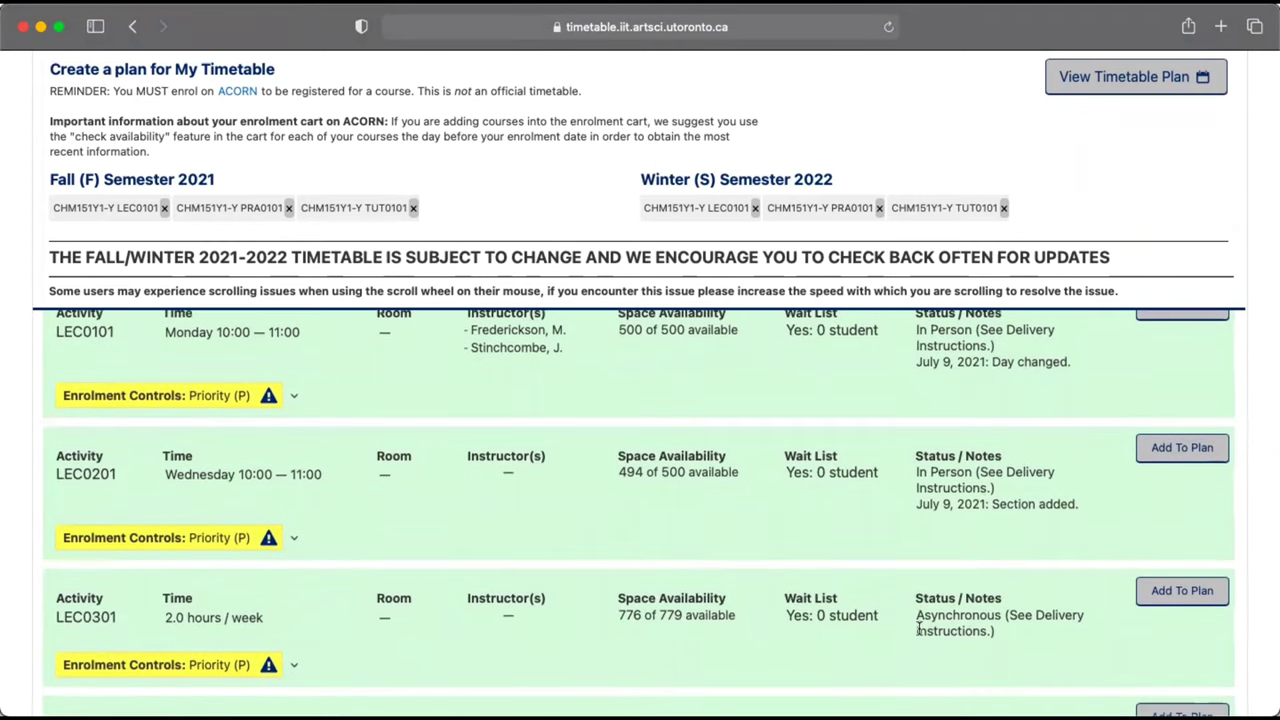
scroll(640, 600, up, 2)
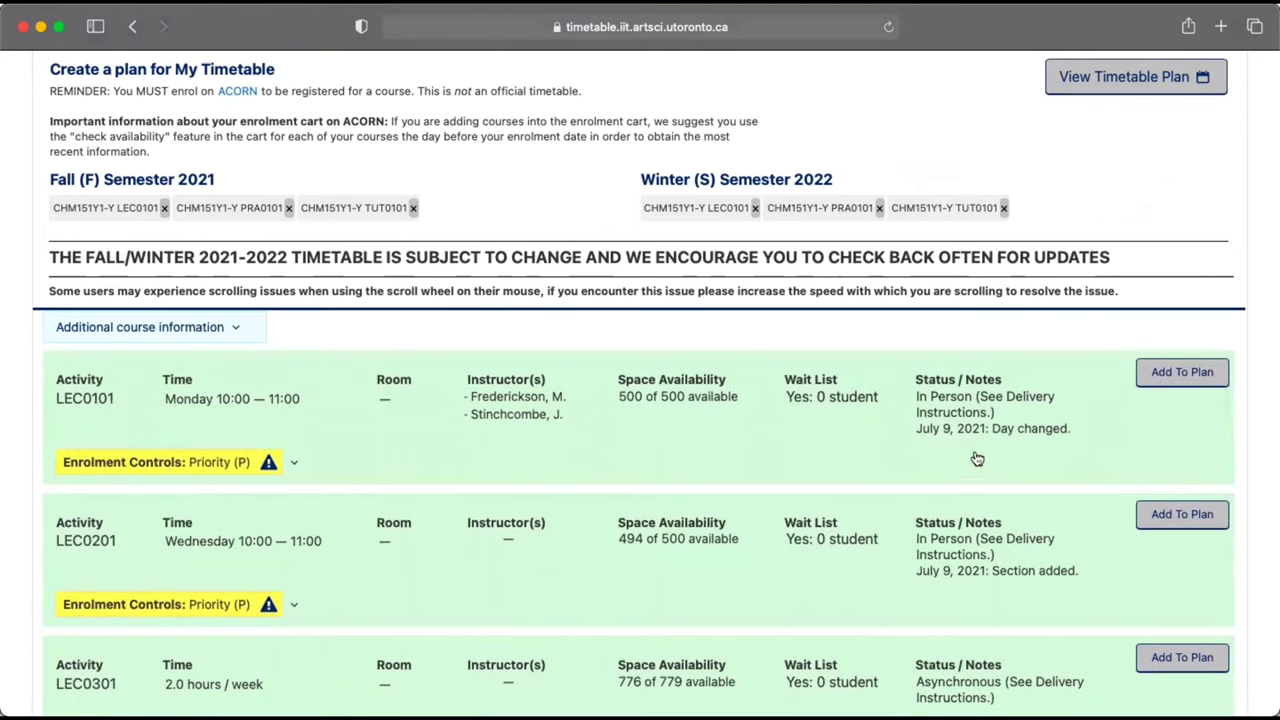
click(1176, 372)
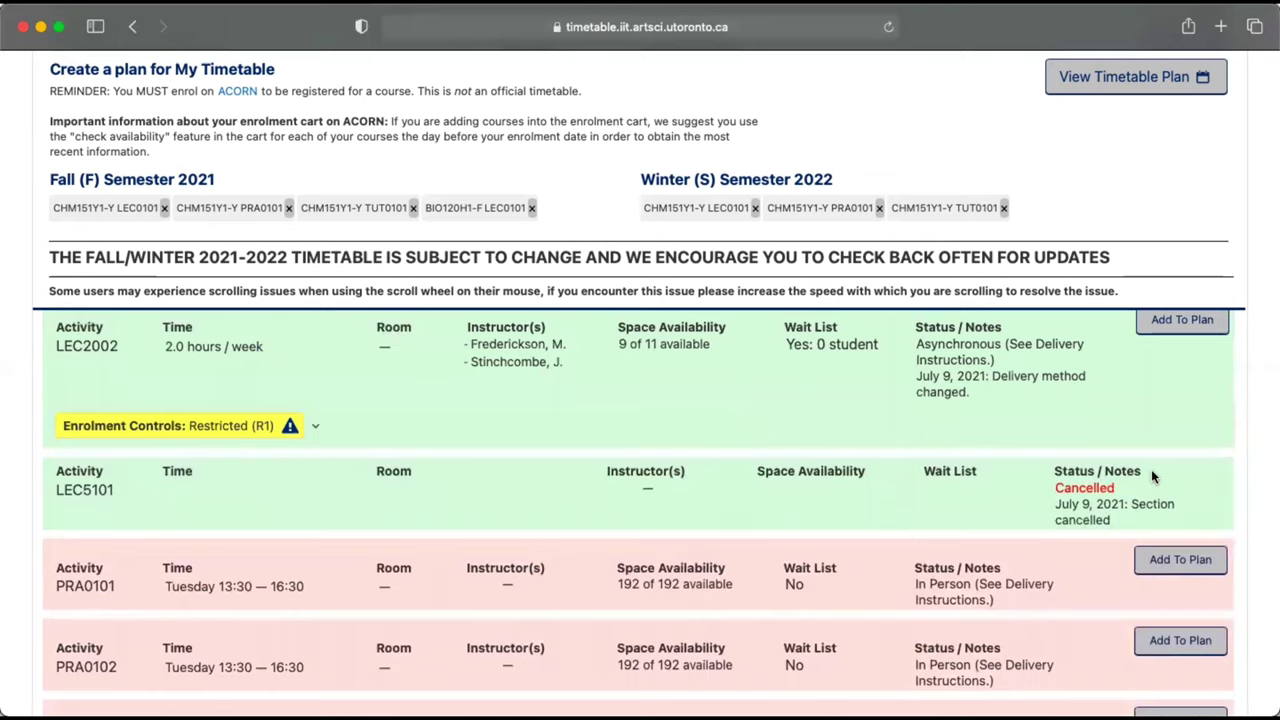
Step: Try the BIO120H1-F Friday practical PRA0401 in the timetable plan and remove it again
scroll(1151, 475, down, 8)
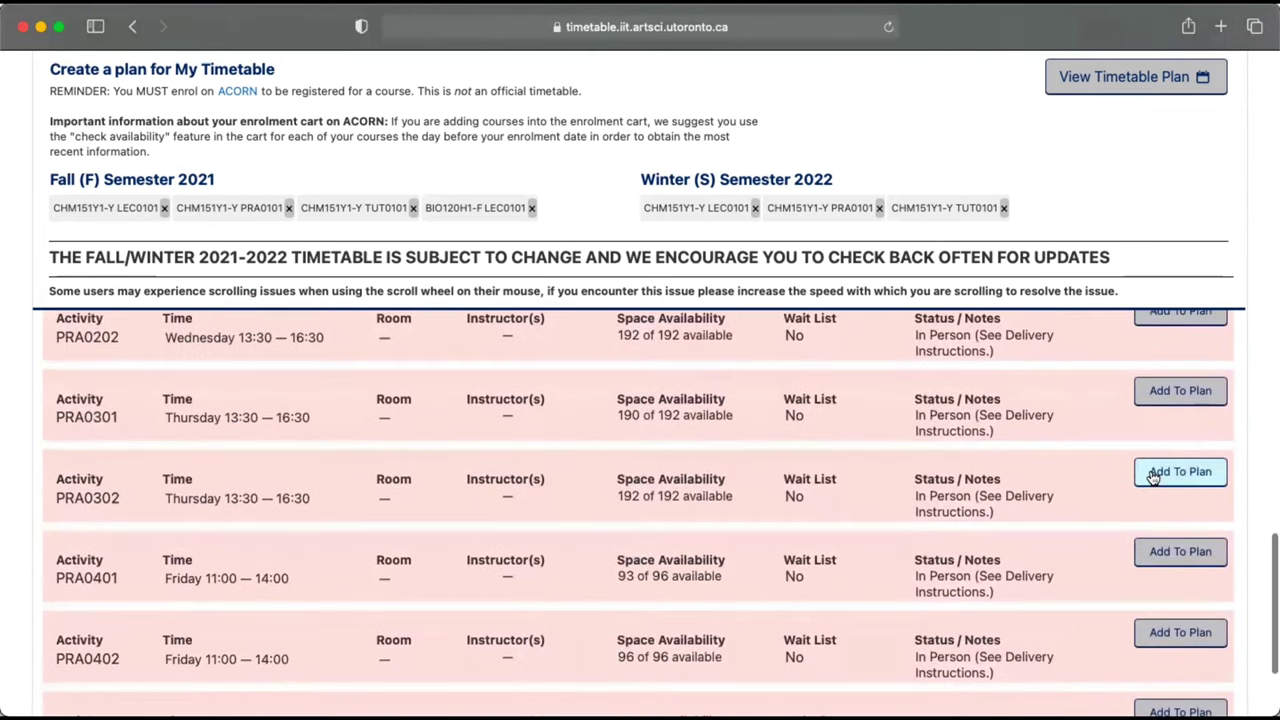
scroll(1151, 470, down, 1)
click(1192, 487)
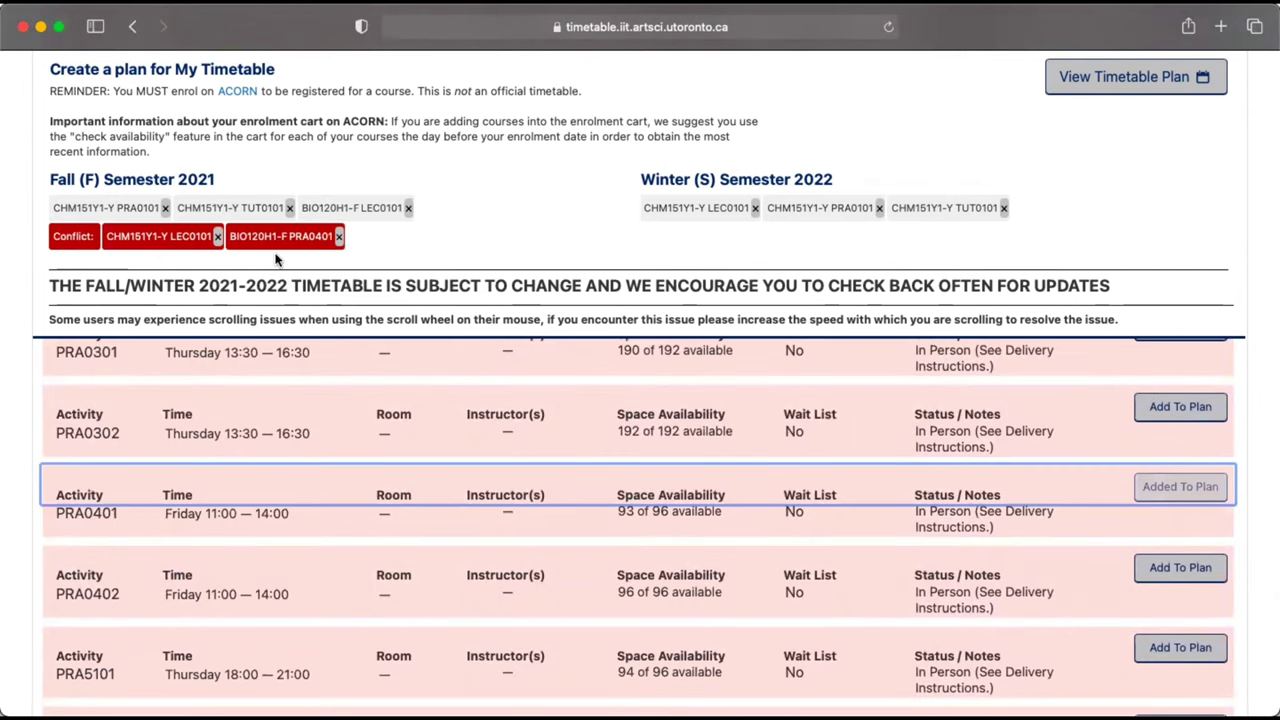
click(339, 236)
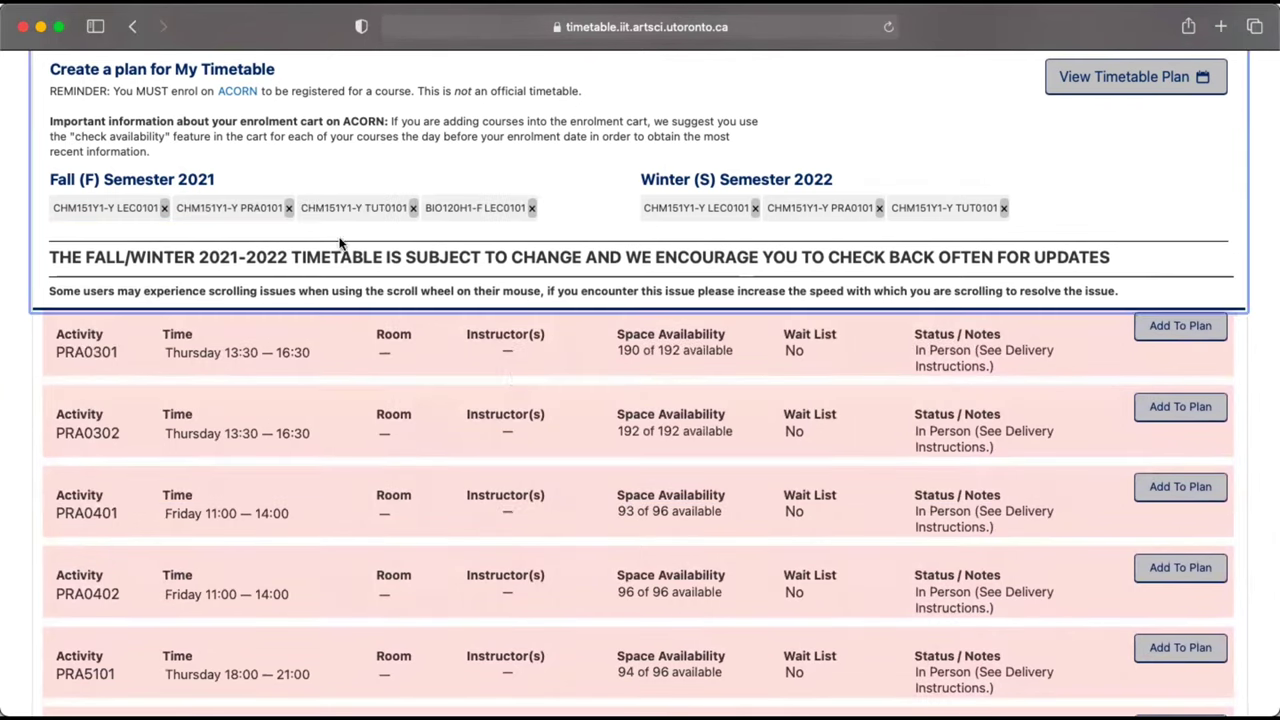
Step: Add the BIO120H1-F Tuesday 13:30–16:30 practical PRA0101 to the timetable plan
scroll(583, 460, up, 8)
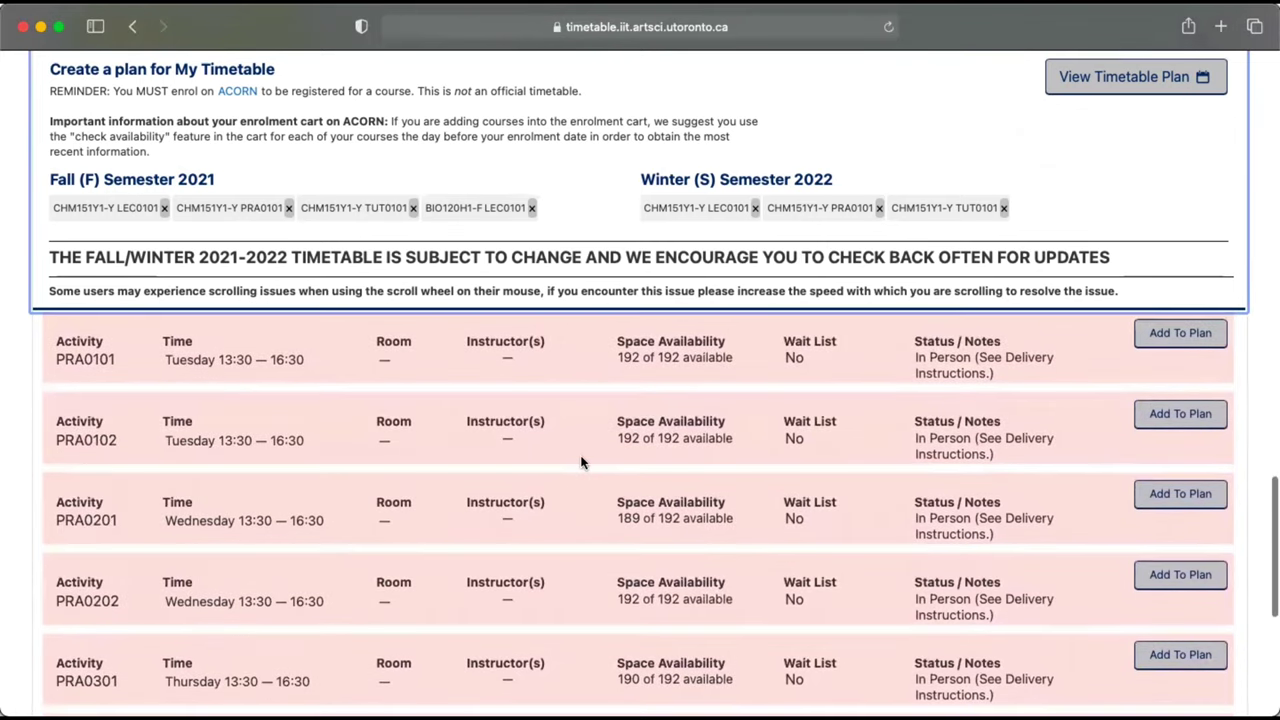
click(1146, 438)
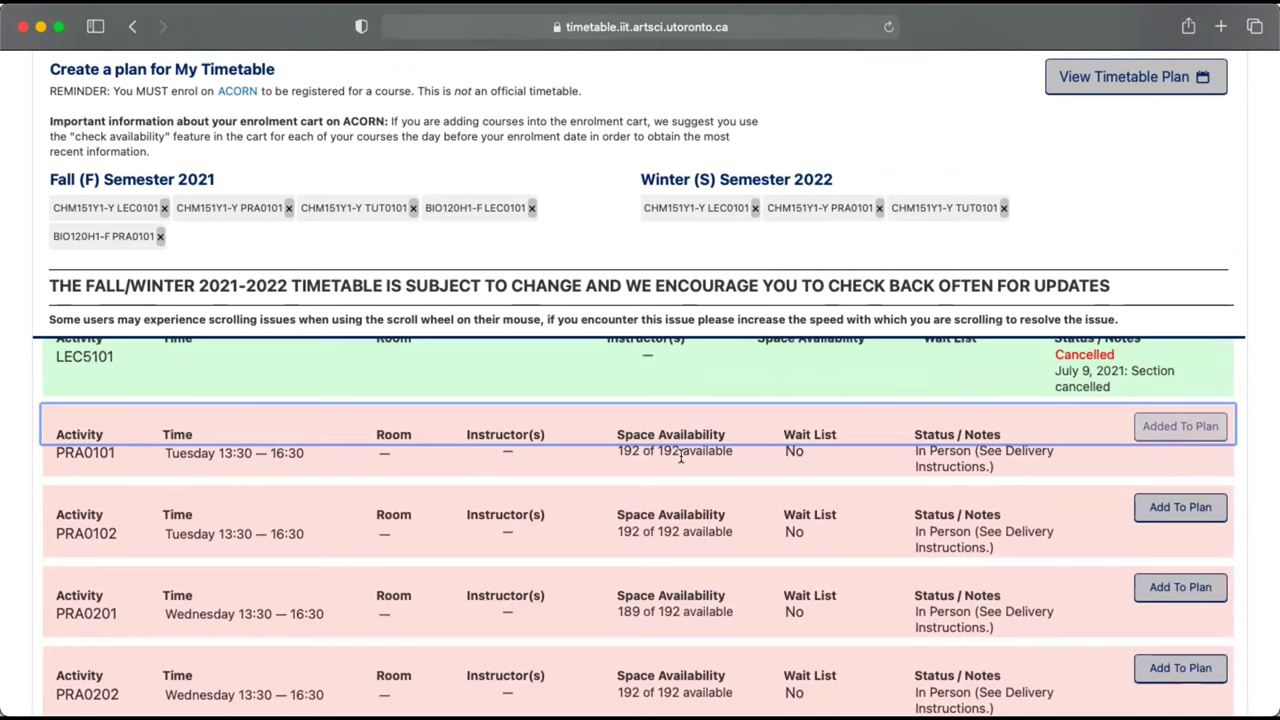
scroll(680, 456, up, 5)
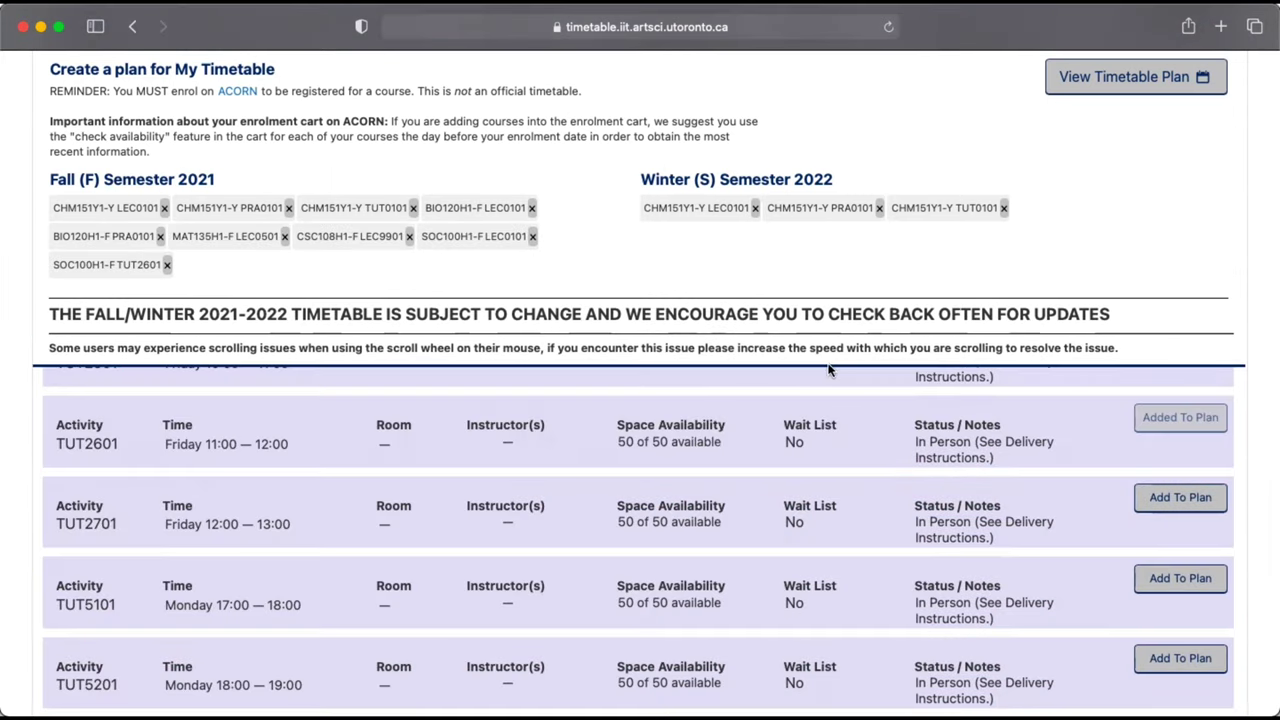
Step: Open the timetable plan and review the Fall 2021 weekly schedule for time conflicts
scroll(828, 370, up, 8)
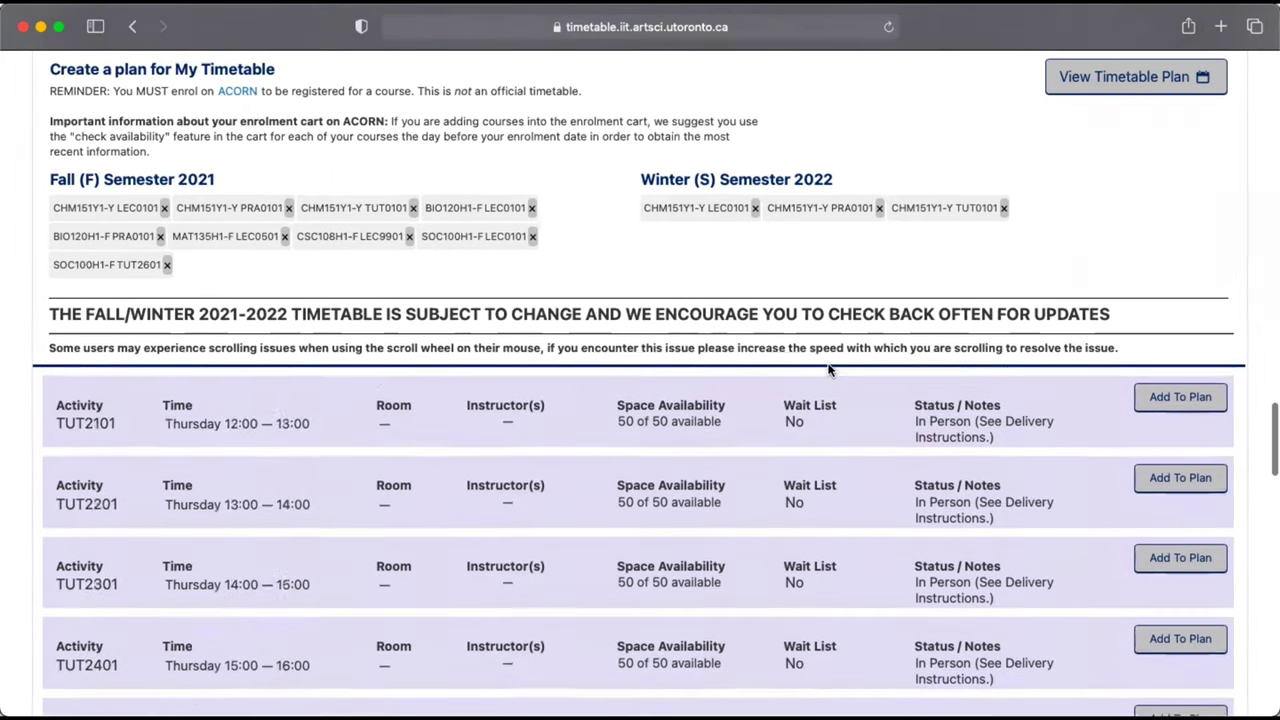
scroll(828, 370, down, 6)
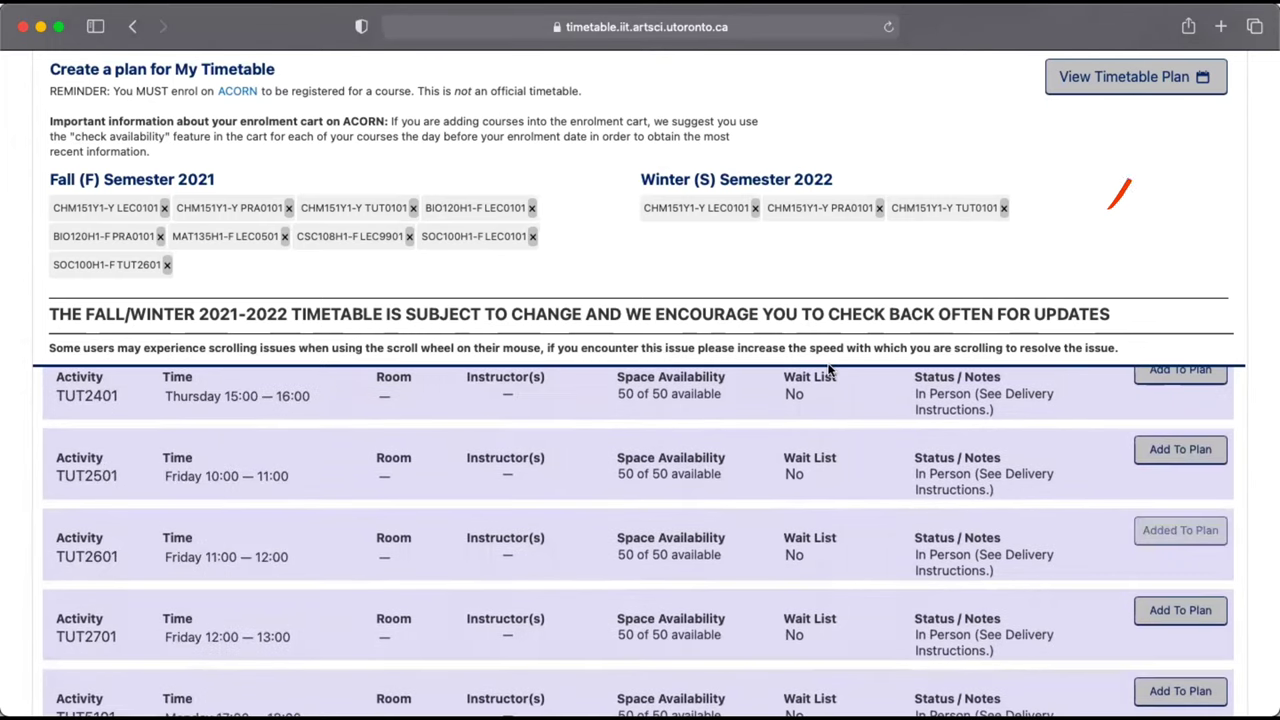
scroll(828, 370, up, 10)
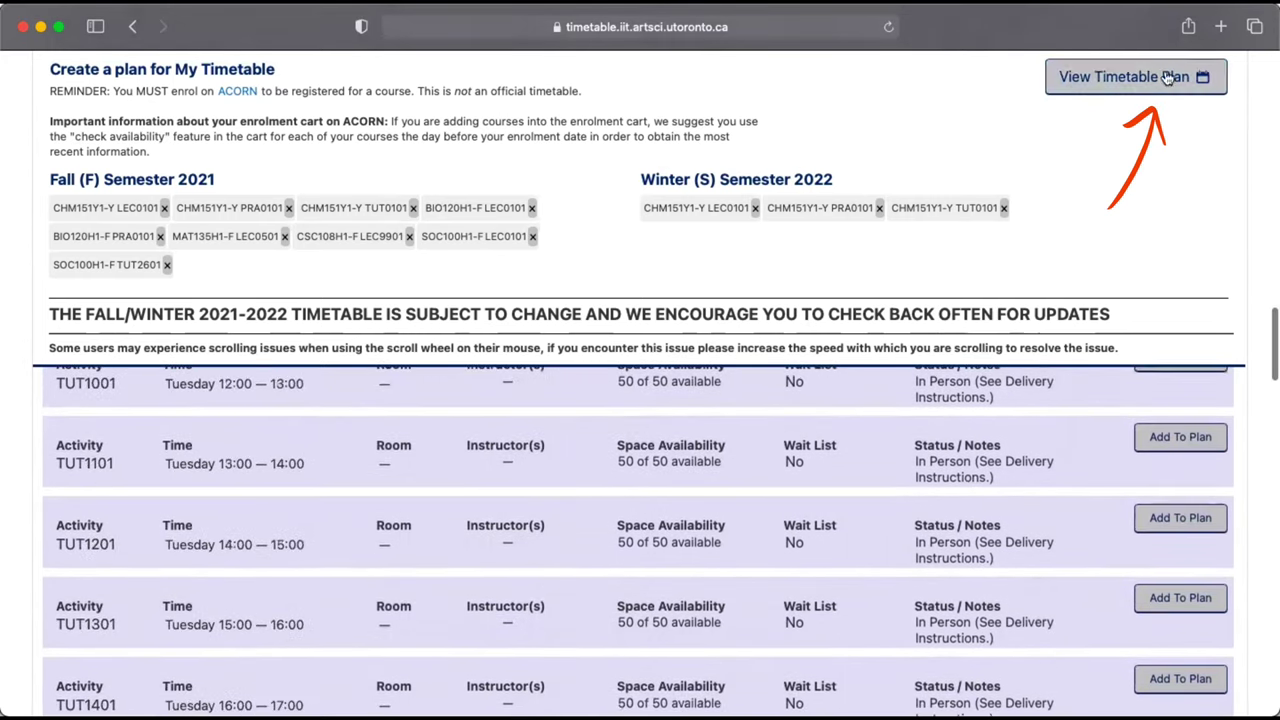
click(1151, 78)
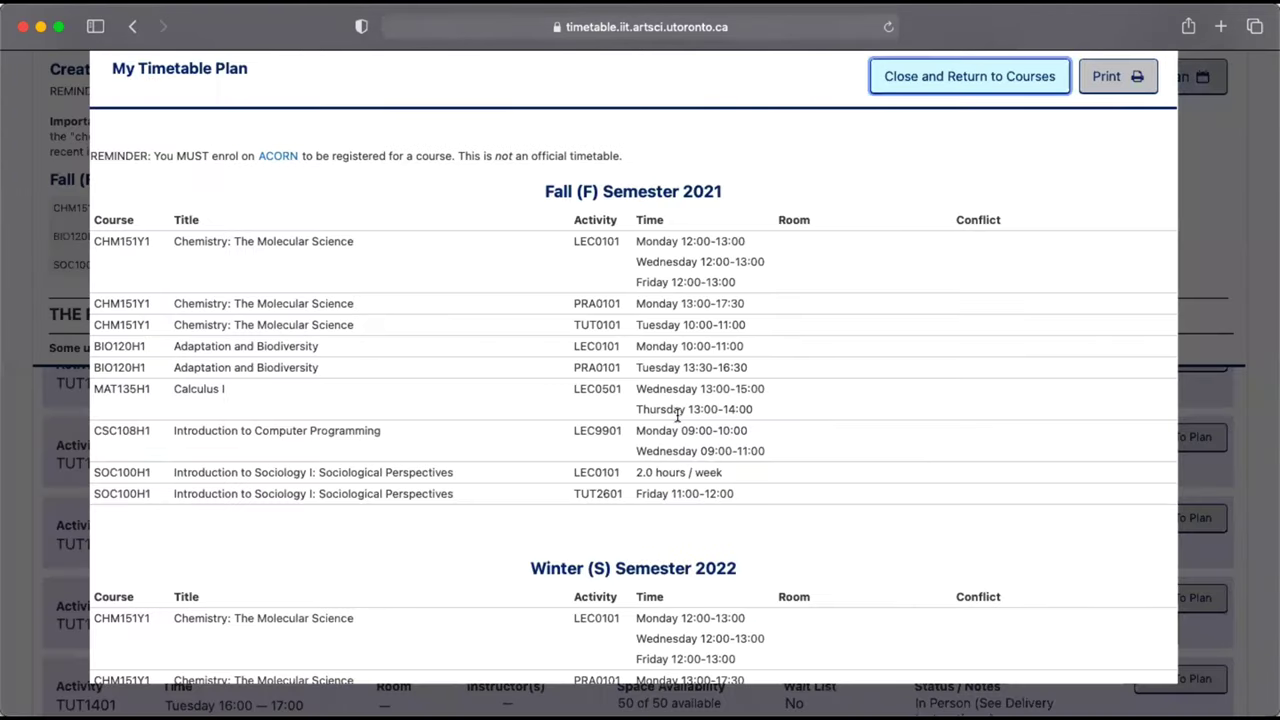
scroll(677, 414, down, 5)
scroll(677, 416, down, 5)
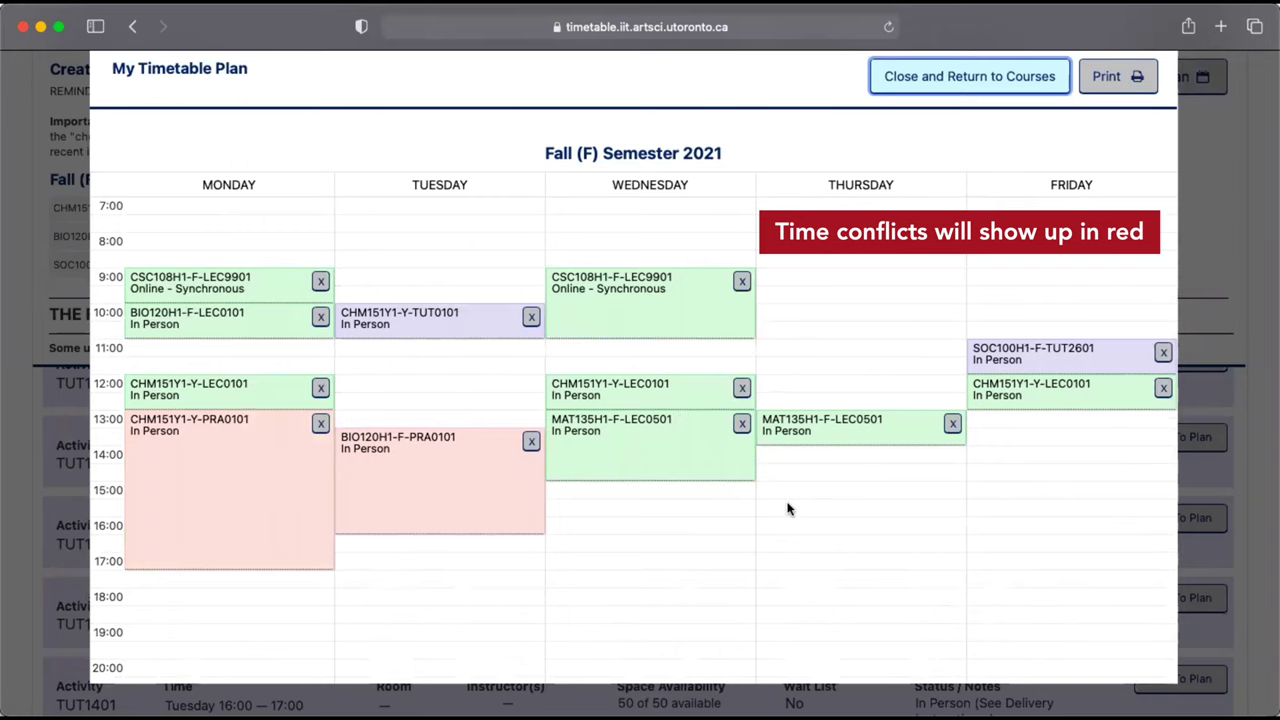
scroll(787, 509, up, 3)
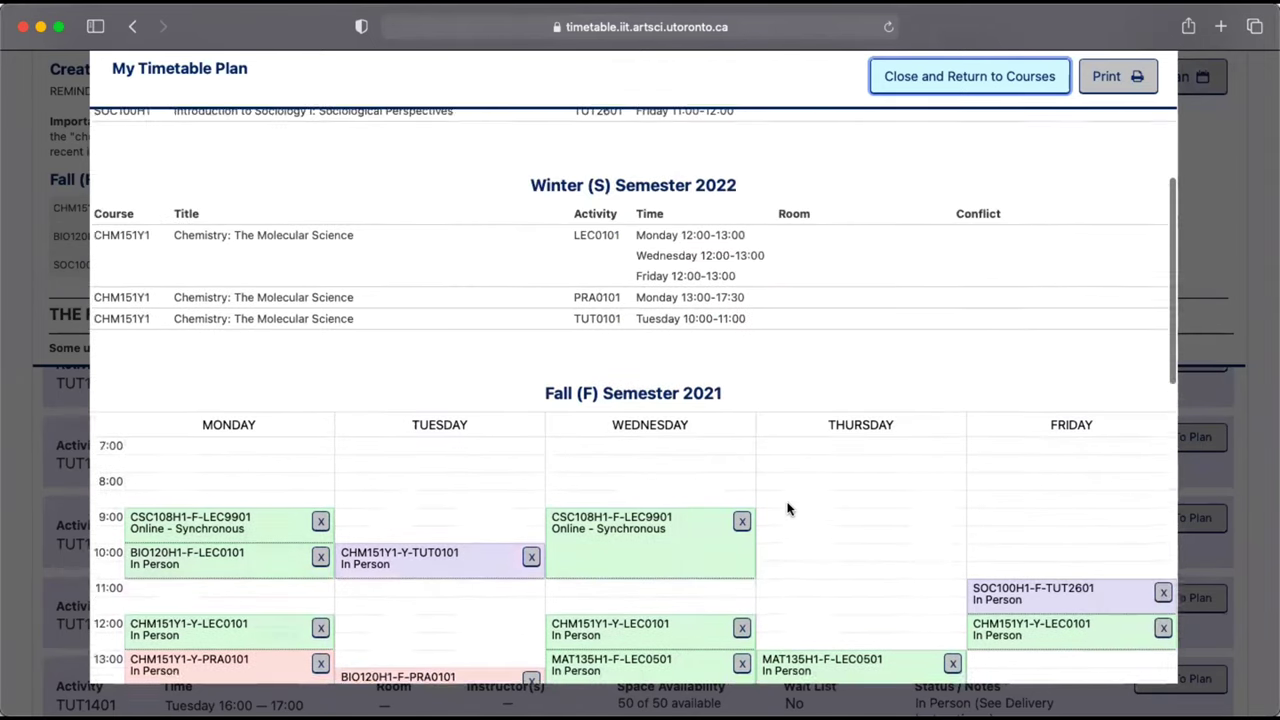
scroll(786, 505, down, 2)
scroll(858, 432, down, 2)
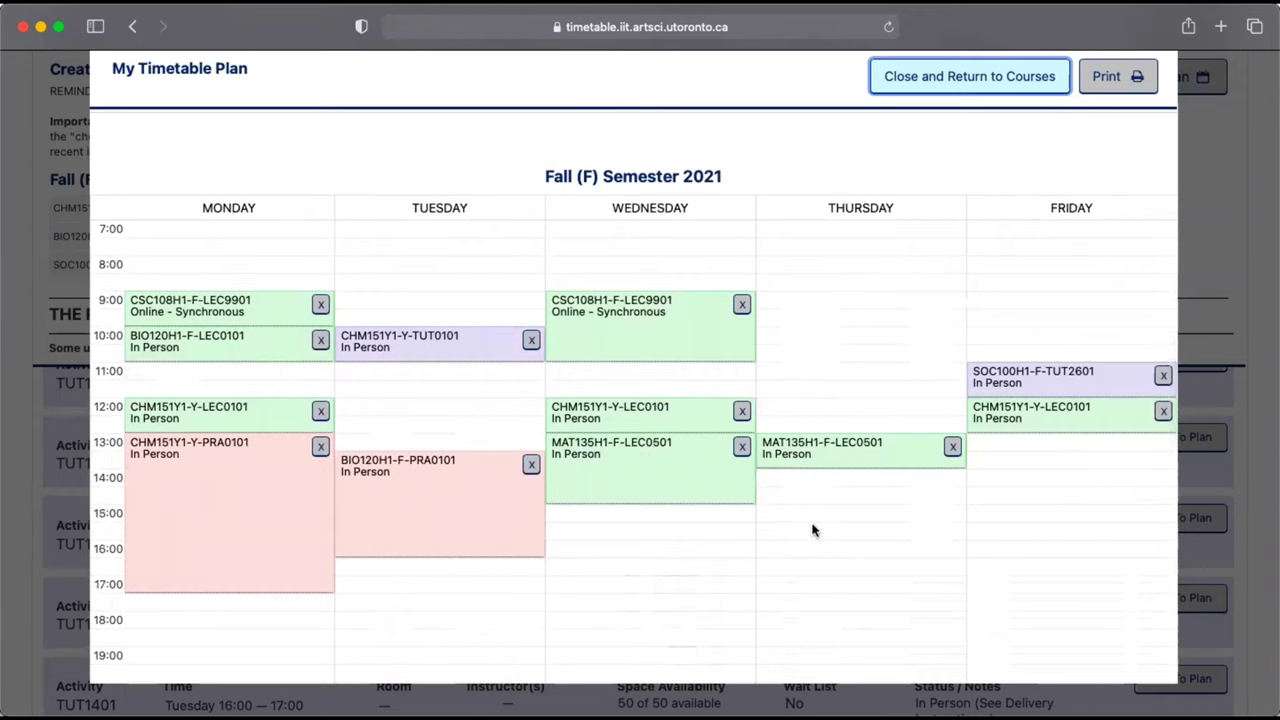
Step: Check the listed time of the SOC100H1 lecture LEC0101 in the plan's fall course list
scroll(812, 530, up, 10)
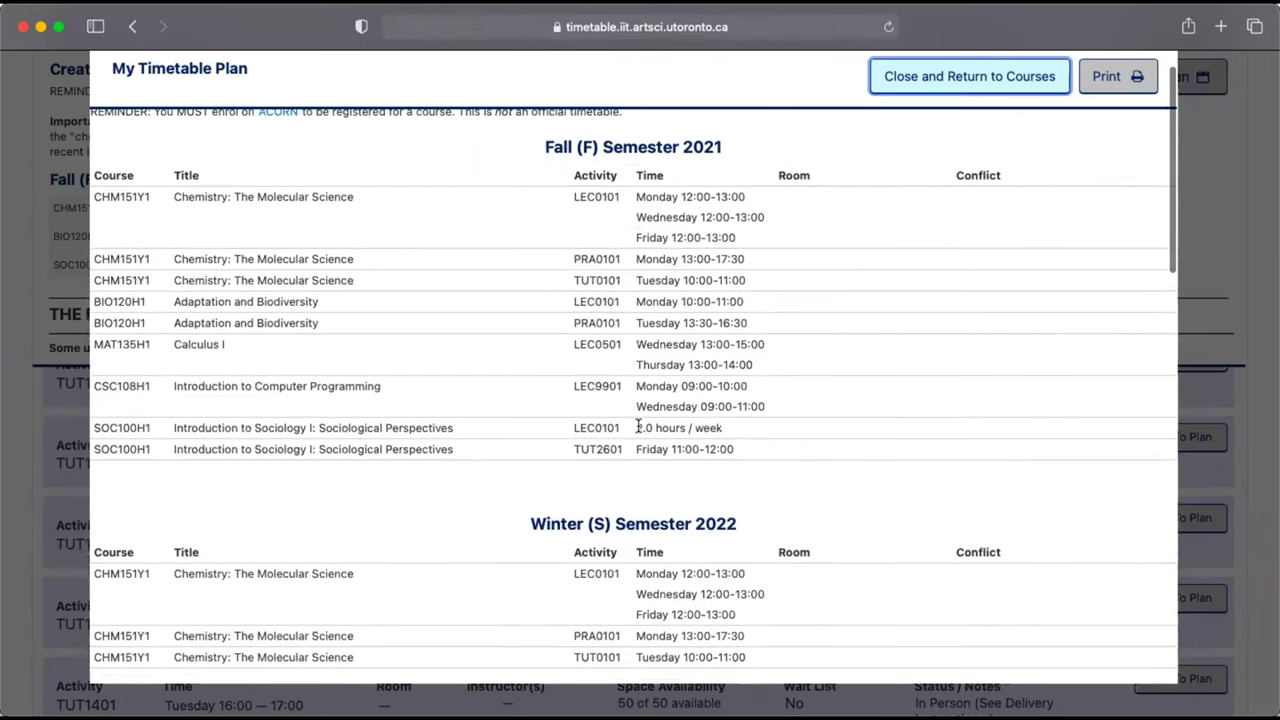
drag(638, 428, 770, 432)
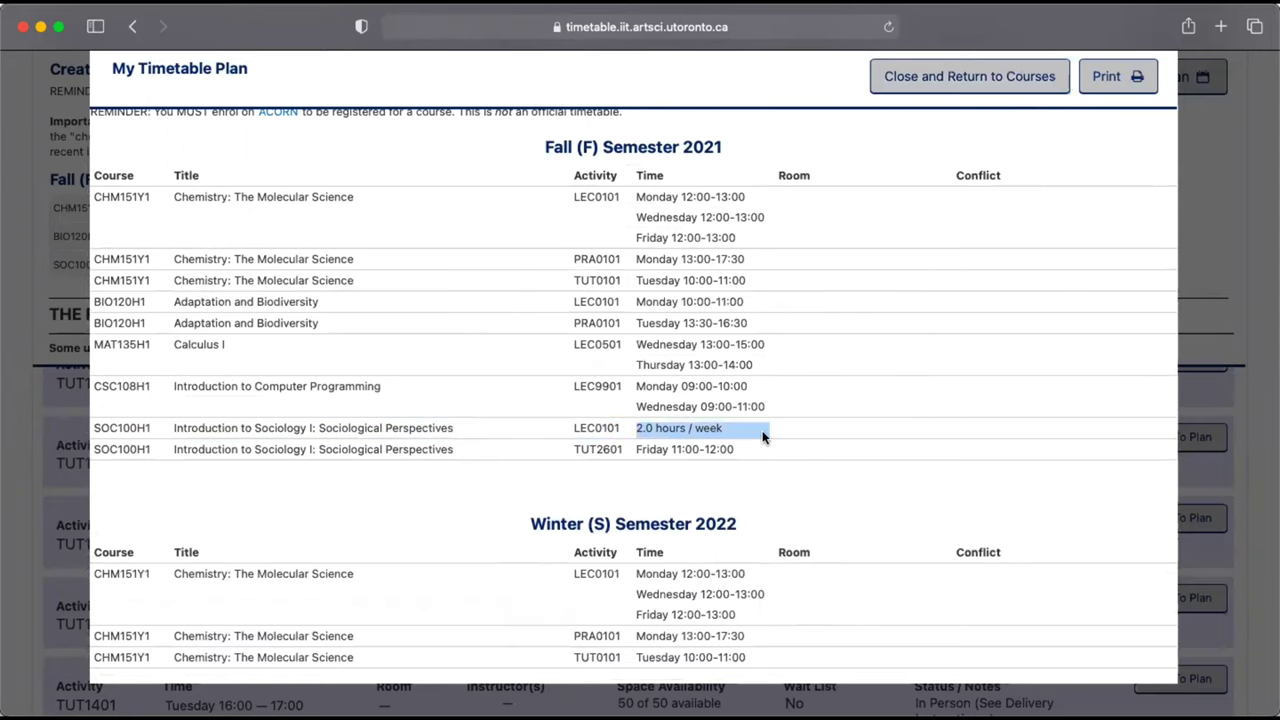
click(1157, 114)
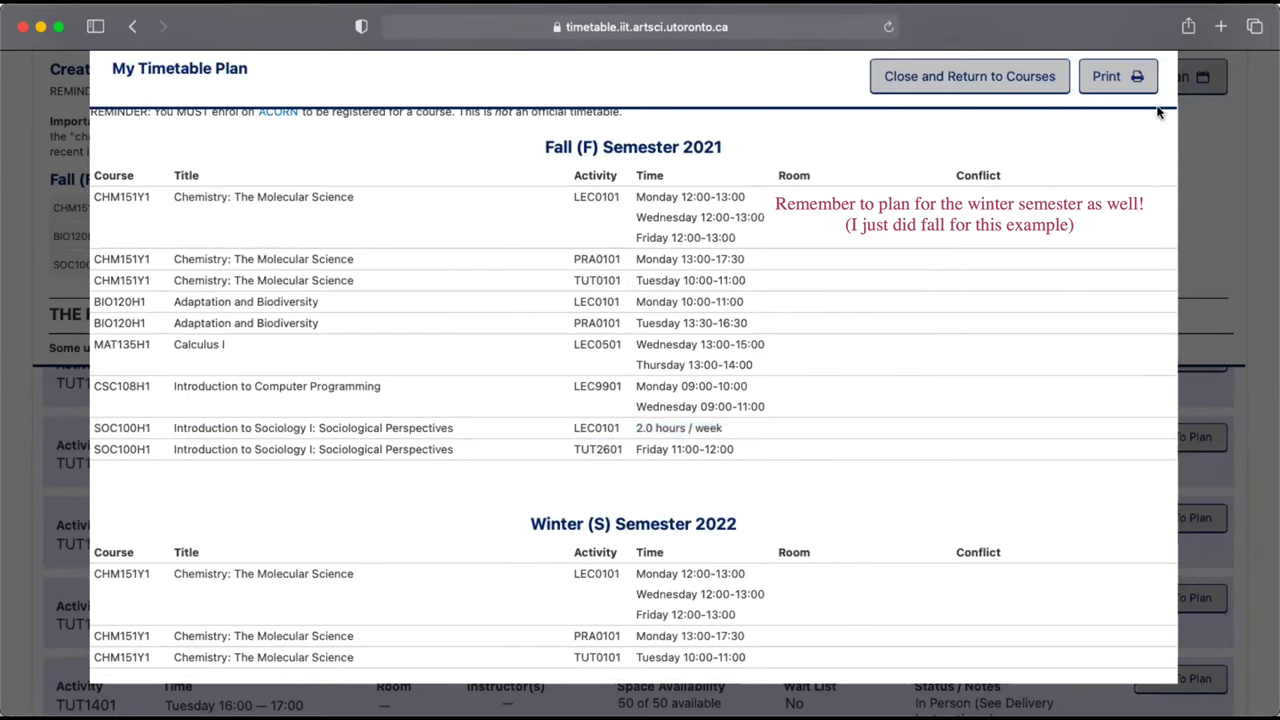